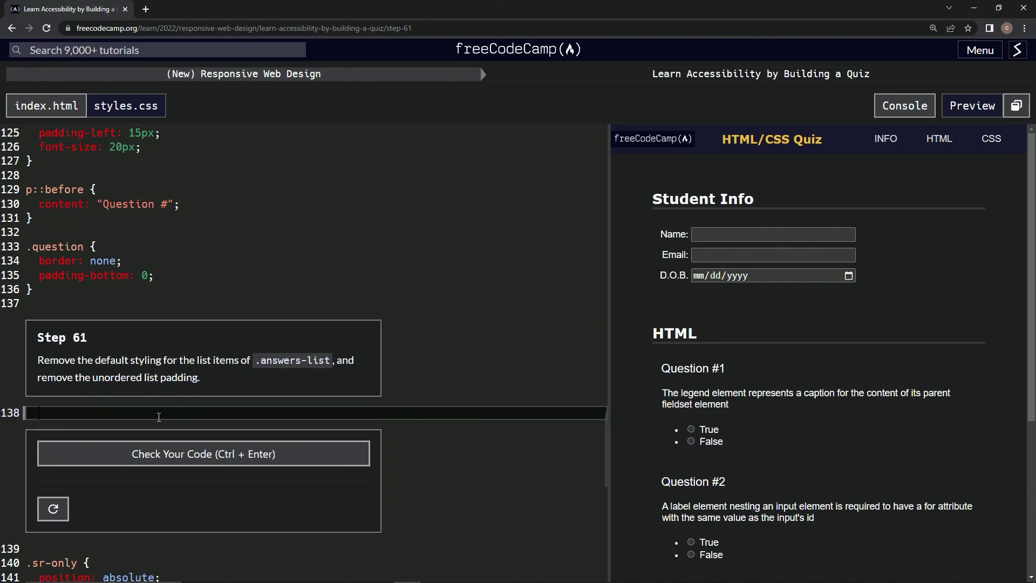
pyautogui.write('.answers')
pyautogui.write('-list')
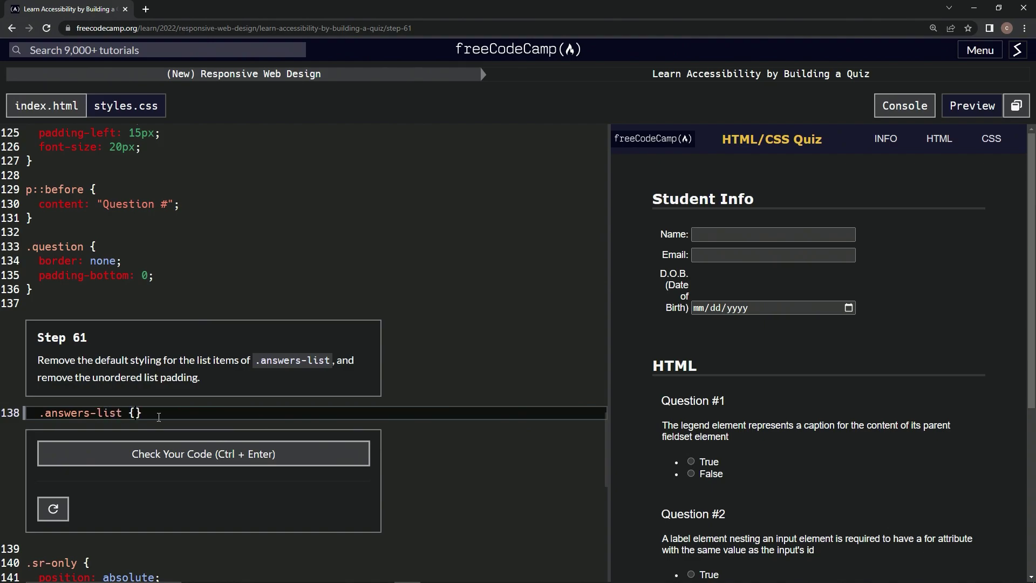
pyautogui.write(' {')
# Write the .answers-list rule with 'default: none;' and a 'padding: 0;' declaration
pyautogui.press('Return')
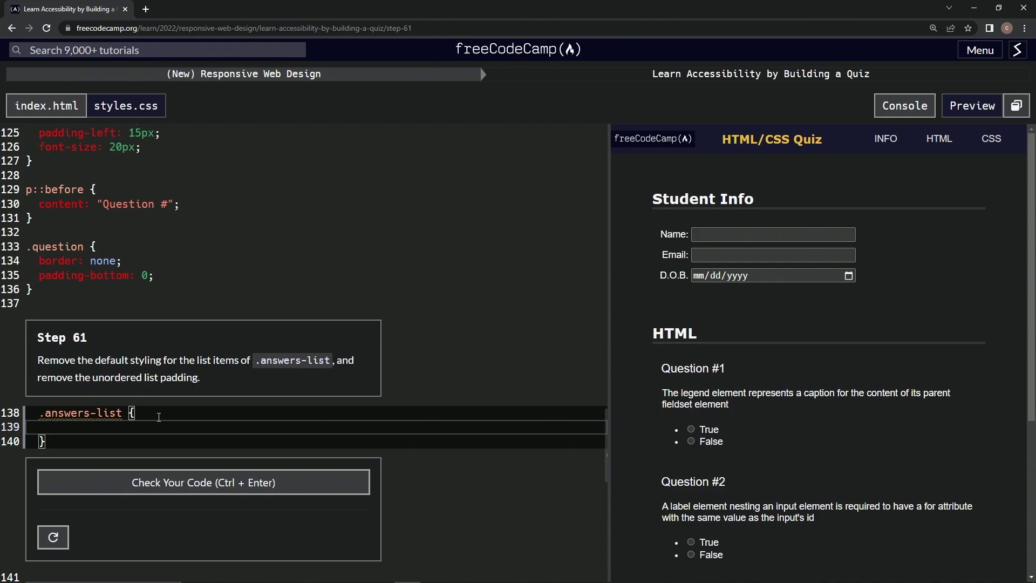
pyautogui.write('default')
pyautogui.write(': none;')
pyautogui.press('Return')
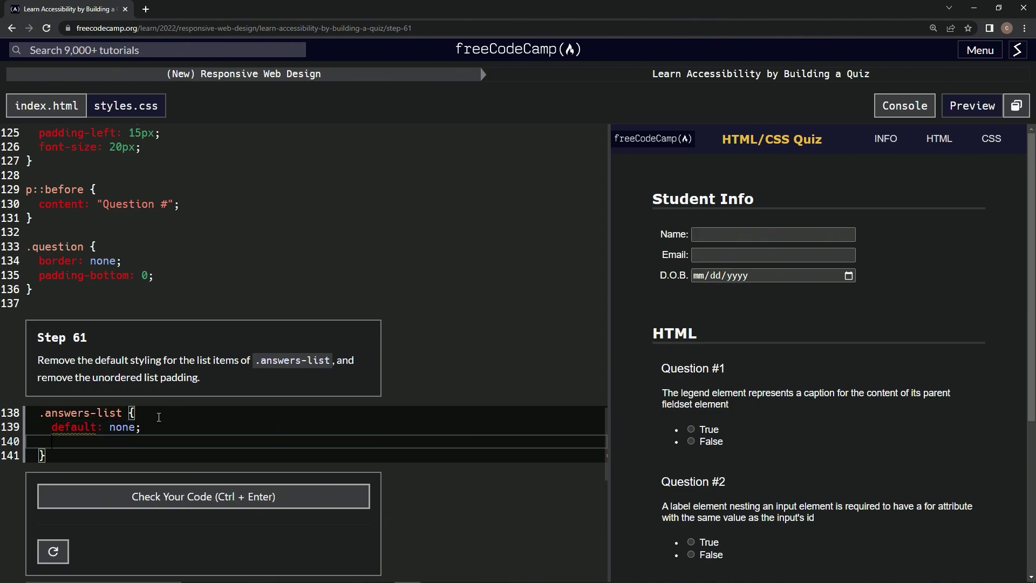
pyautogui.write('padding:')
pyautogui.write(' 0')
pyautogui.write(';')
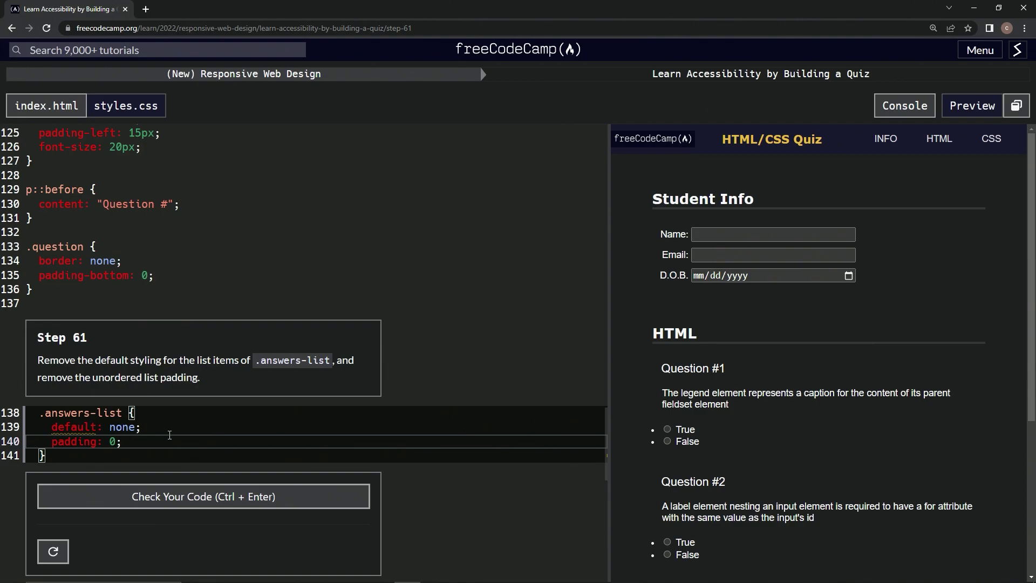
# Check the Step 61 code, which fails with a hint requesting list-style: none
pyautogui.click(163, 497)
pyautogui.scroll(-2, 154, 519)
pyautogui.scroll(-1, 151, 526)
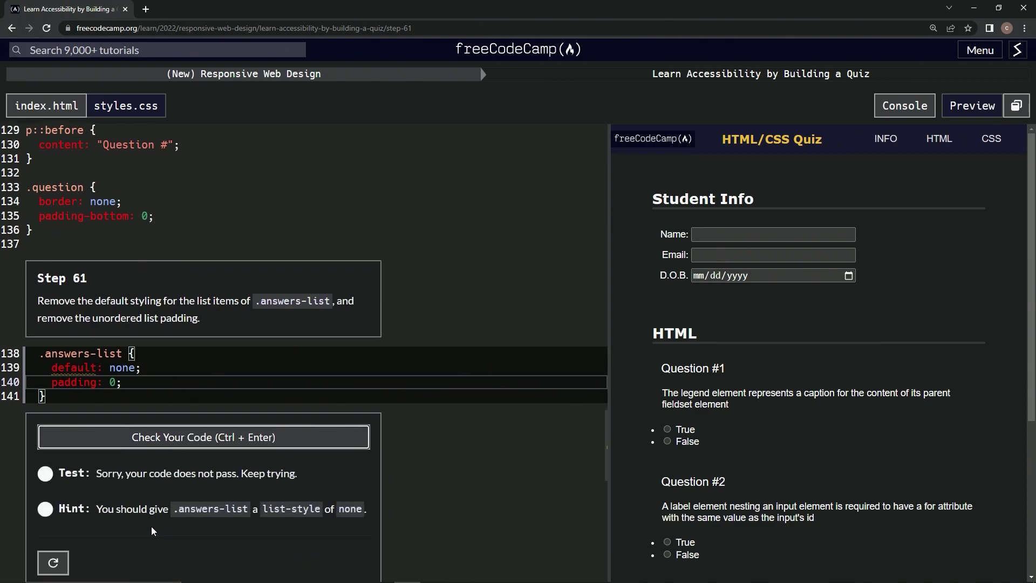
# Replace 'default' with 'list-style', pass the Step 61 check, and submit to reach Step 62
pyautogui.doubleClick(74, 367)
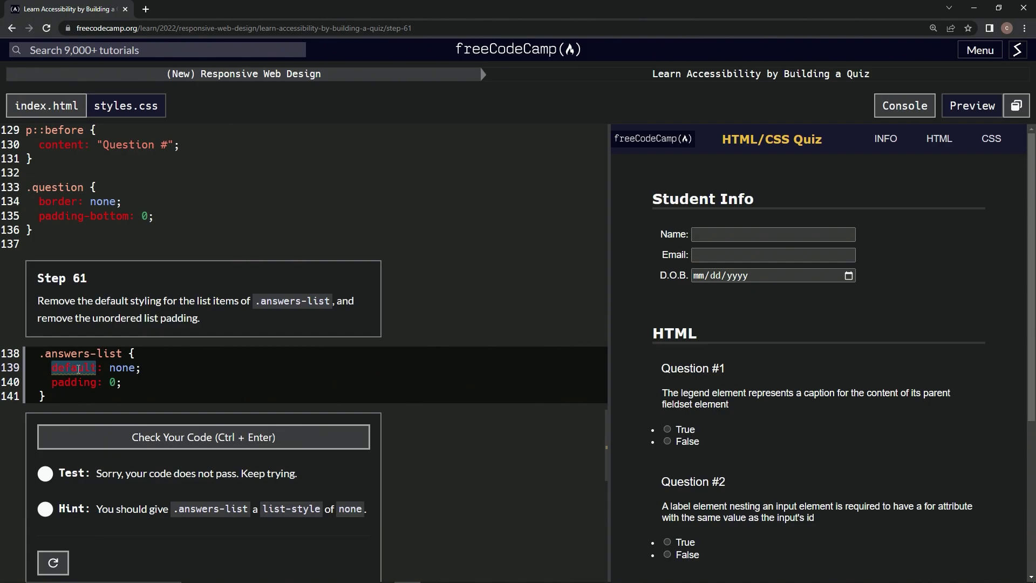
pyautogui.write('list-style')
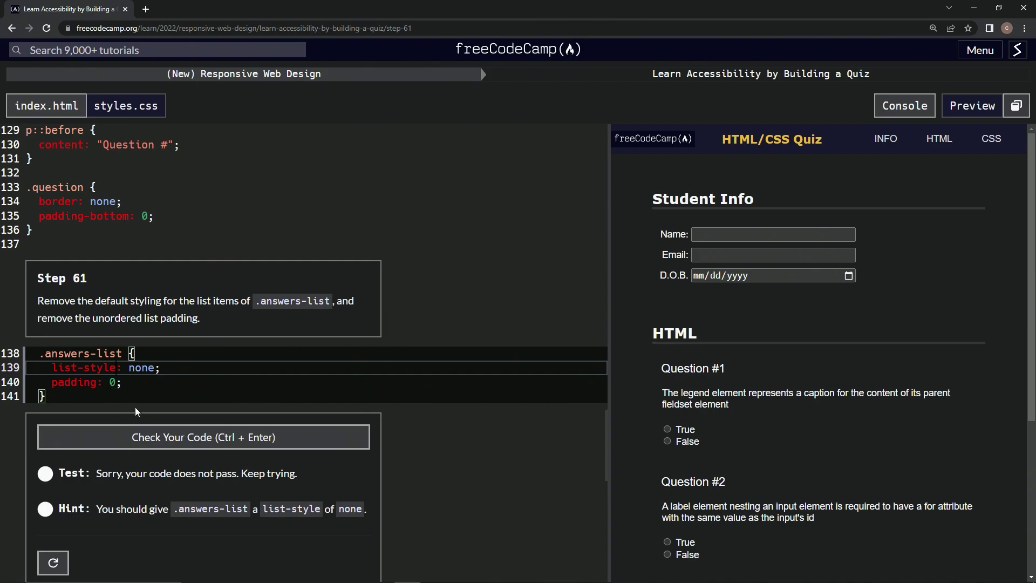
pyautogui.click(154, 437)
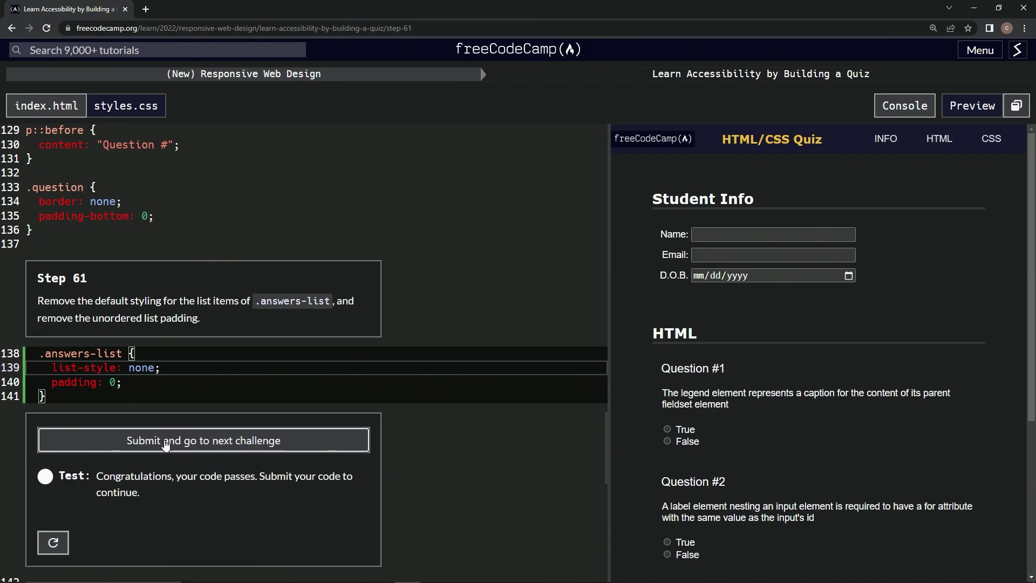
pyautogui.click(166, 441)
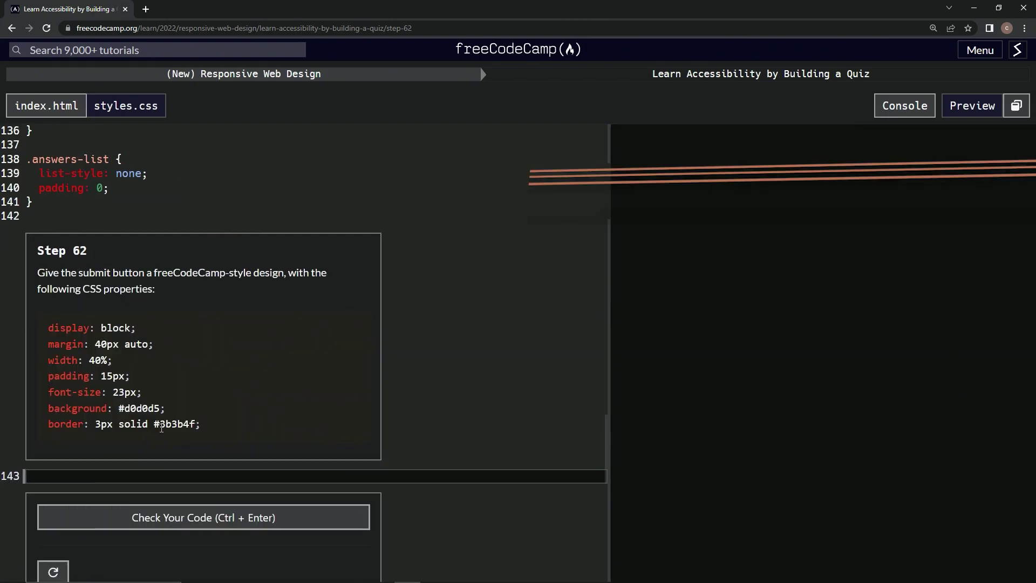